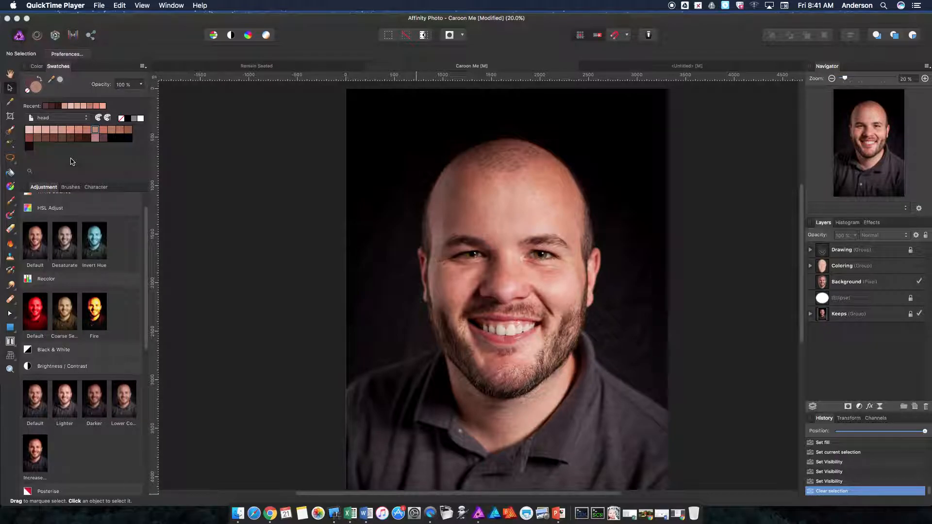
# Hide the Keeps group to isolate the cut-out head on the transparent background.
pyautogui.click(919, 315)
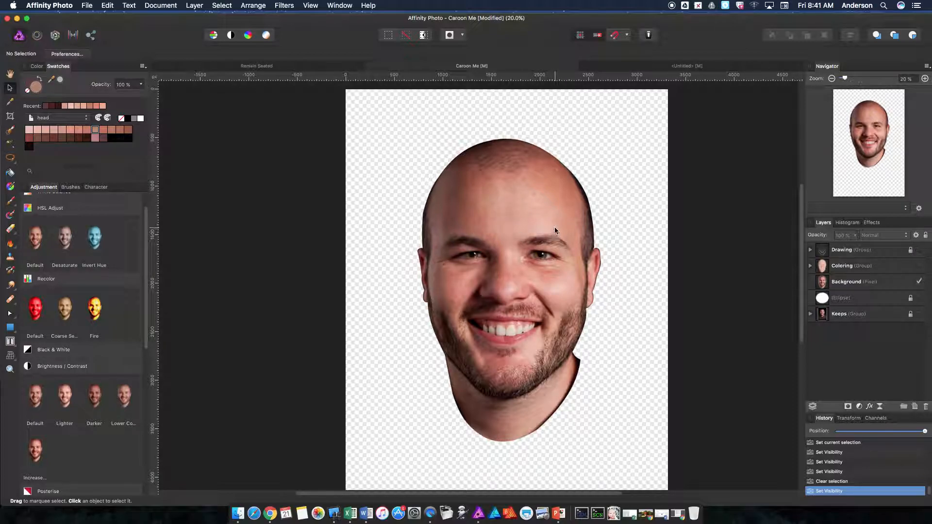
pyautogui.click(87, 5)
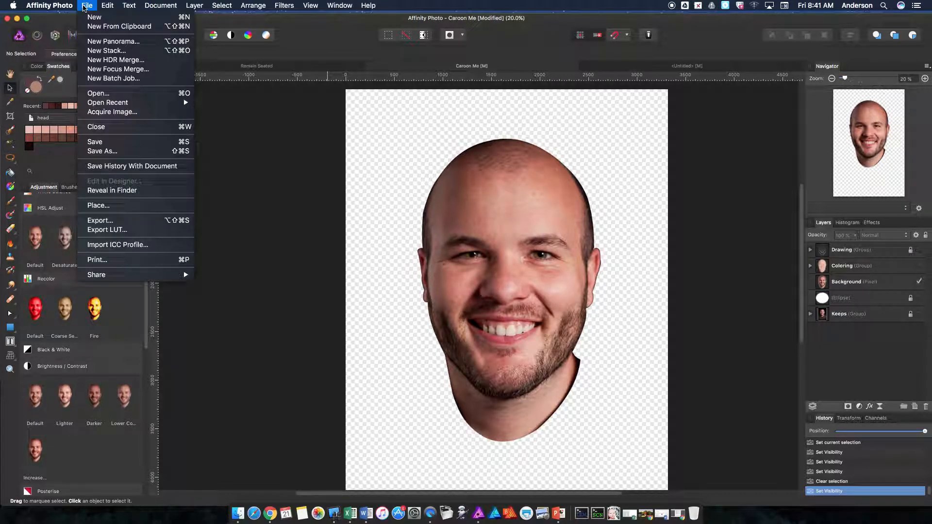
pyautogui.click(131, 222)
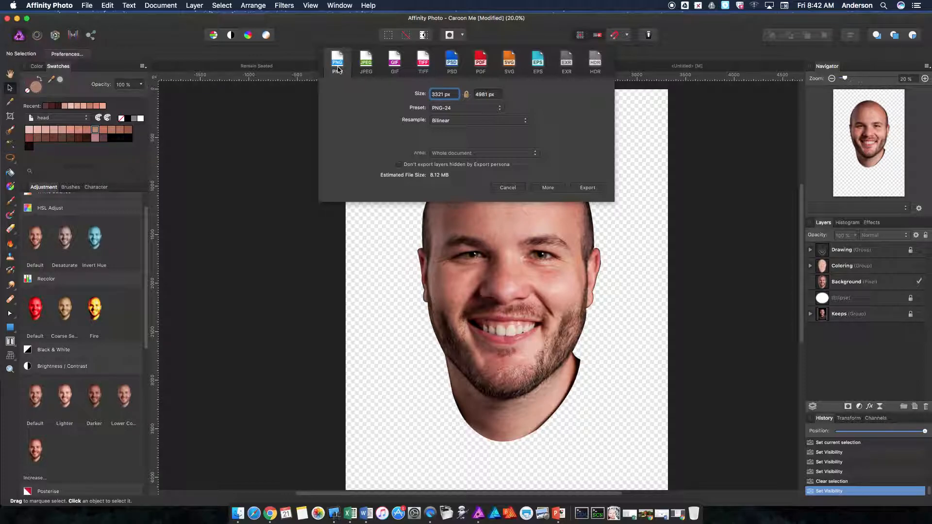
pyautogui.click(507, 189)
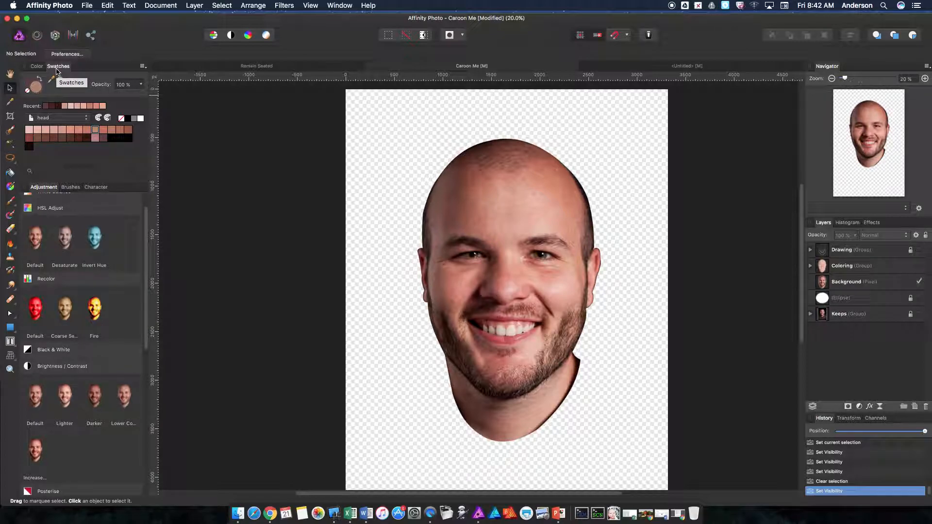
# Start creating a colour palette from an image and load head.png from the Recording Files folder as its source.
pyautogui.click(143, 67)
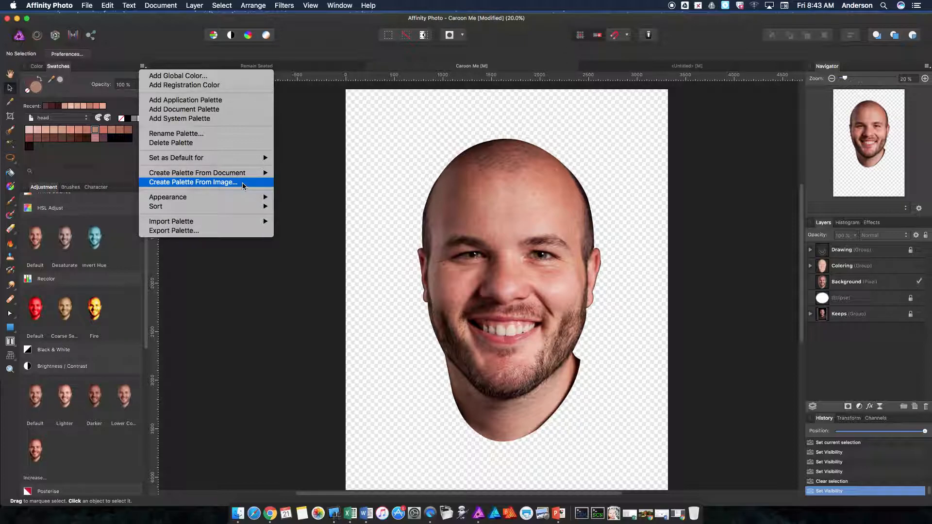
pyautogui.click(243, 185)
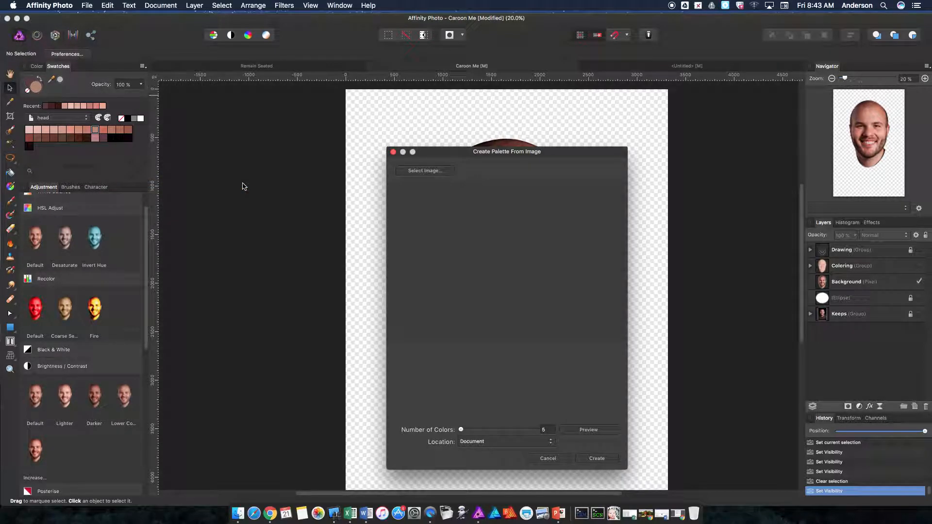
pyautogui.click(437, 173)
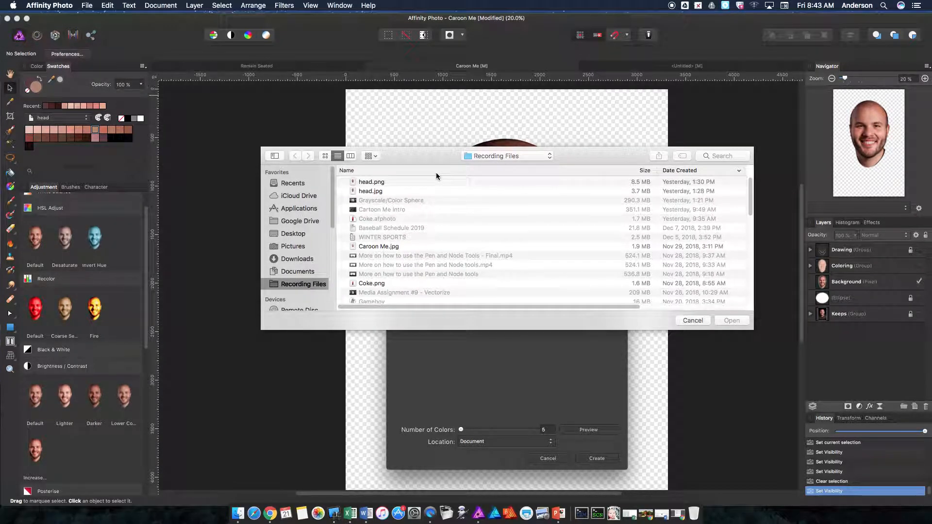
pyautogui.click(370, 183)
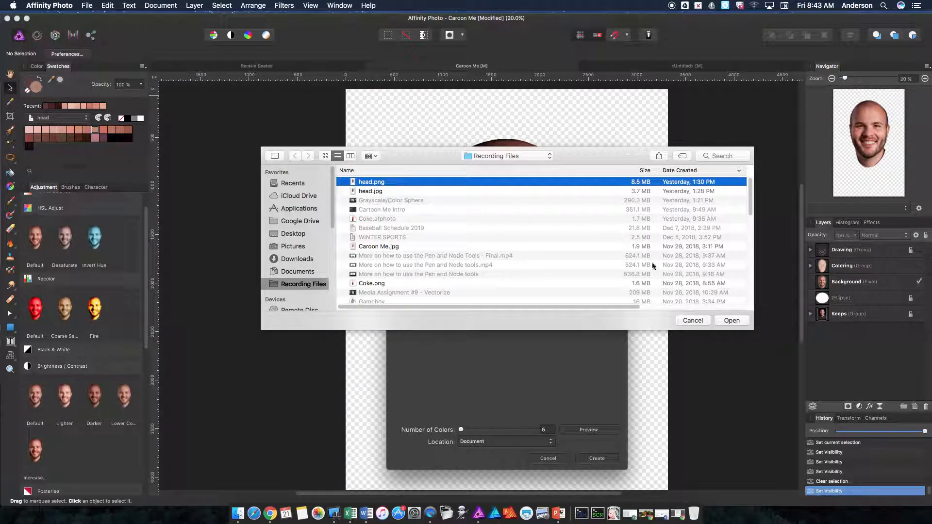
pyautogui.click(734, 321)
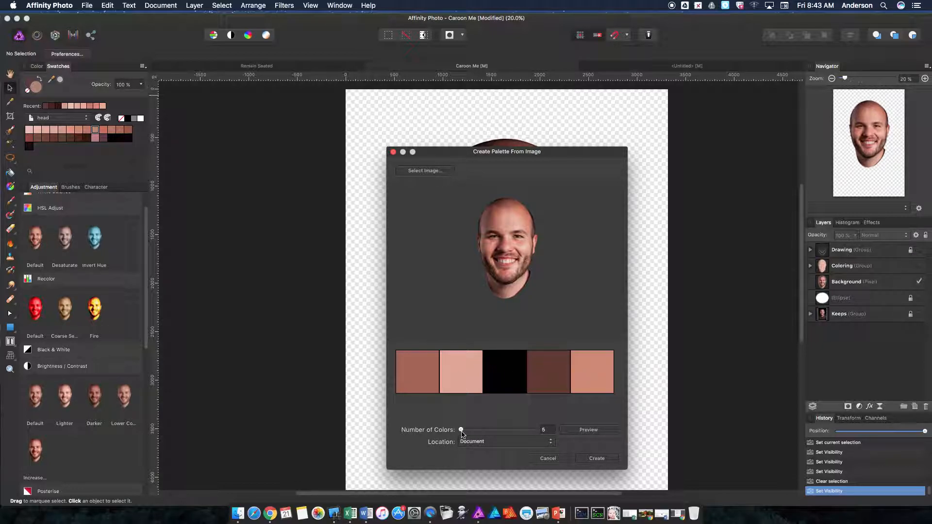
# Set the palette's number of colors to 40, preview the extracted colours and look through all of them.
pyautogui.moveTo(461, 430); pyautogui.dragTo(470, 433)
pyautogui.moveTo(470, 433)
pyautogui.mouseDown()
pyautogui.moveTo(538, 436)
pyautogui.moveTo(473, 437)
pyautogui.mouseUp()
pyautogui.moveTo(470, 431); pyautogui.dragTo(472, 432)
pyautogui.click(588, 430)
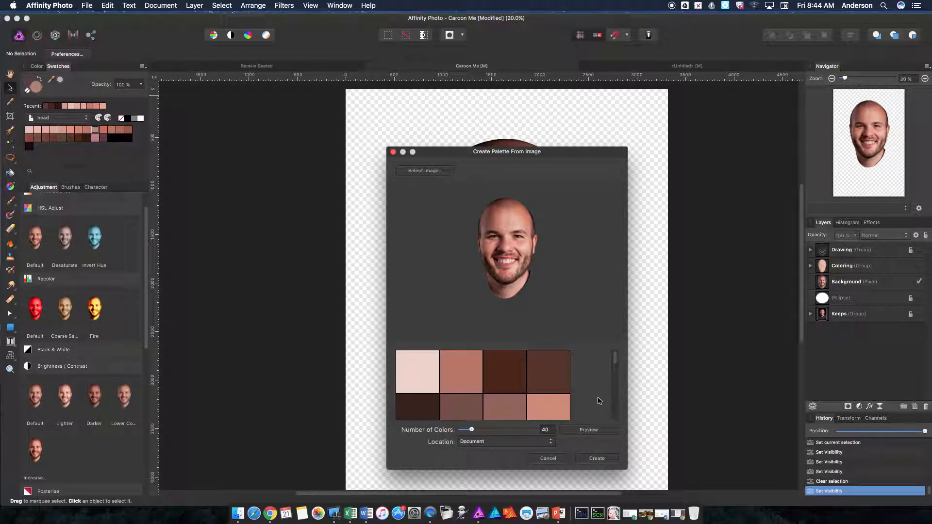
pyautogui.moveTo(615, 356); pyautogui.dragTo(613, 418)
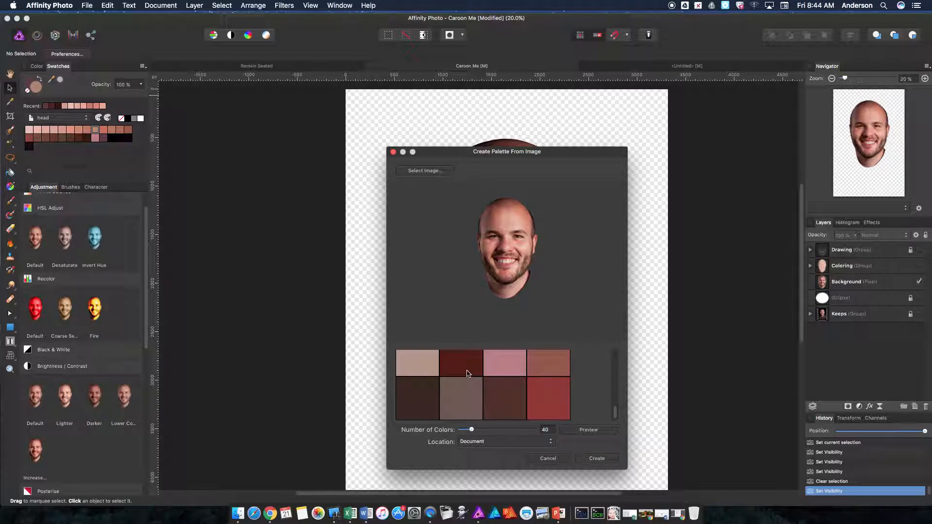
pyautogui.moveTo(615, 416); pyautogui.dragTo(619, 354)
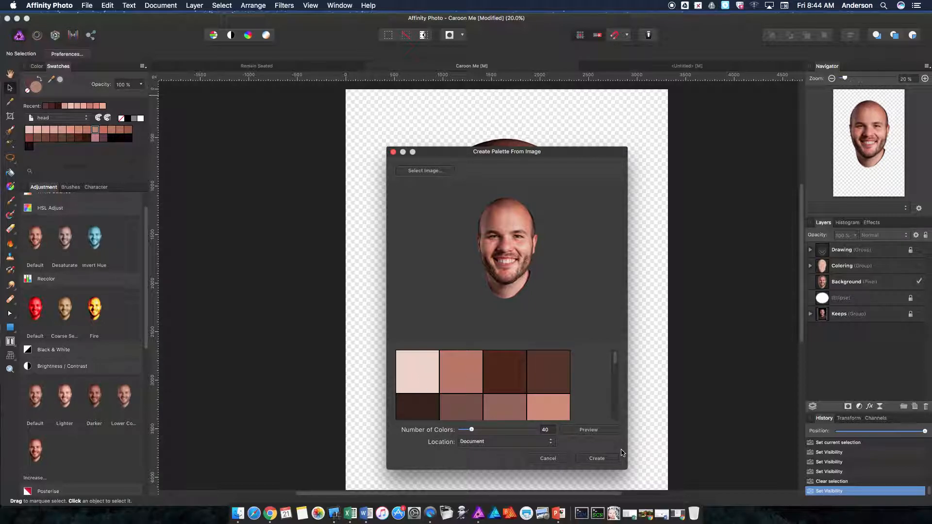
# Create the palette in the document and keep it as the active swatch palette.
pyautogui.click(597, 458)
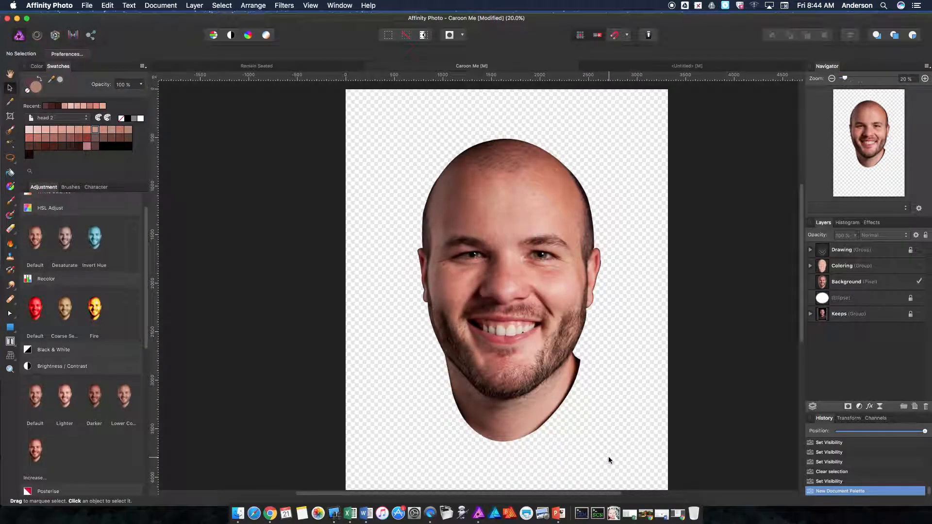
pyautogui.click(60, 118)
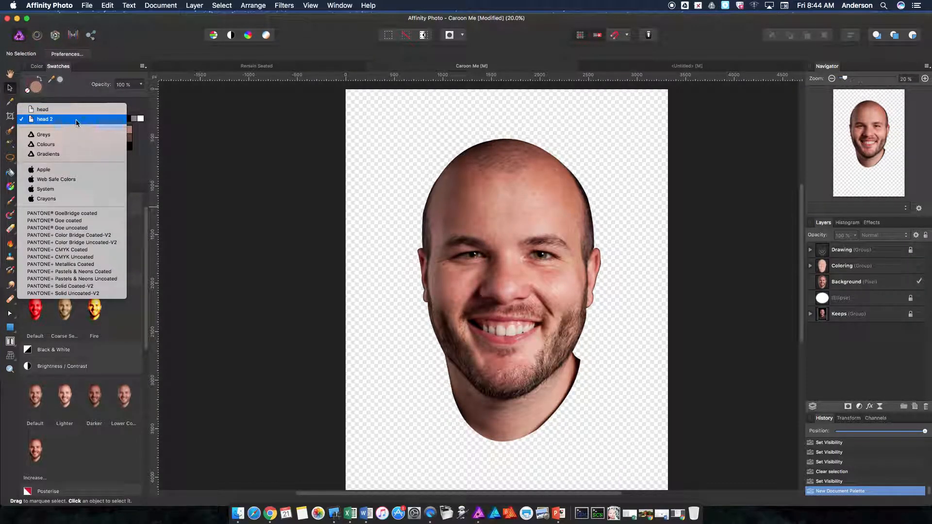
pyautogui.click(51, 121)
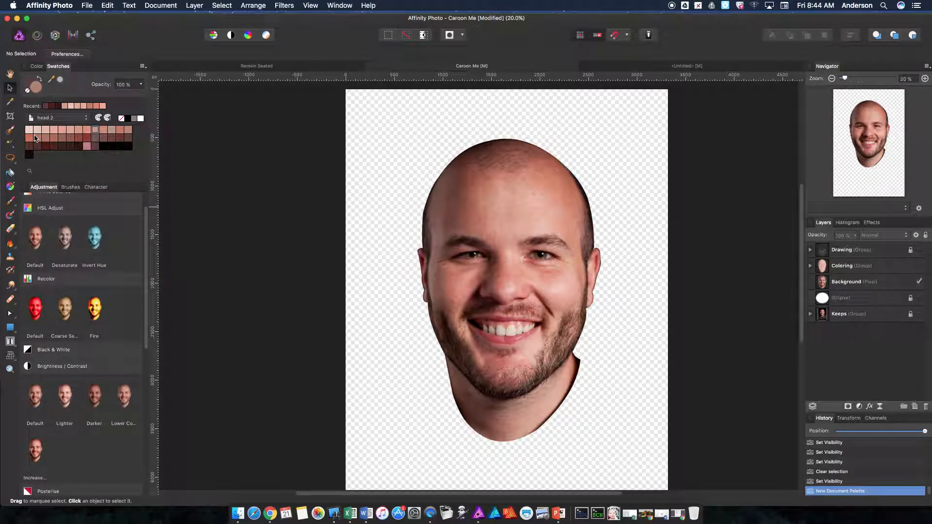
# Make the Coloring and Drawing groups visible over the head photo.
pyautogui.click(920, 271)
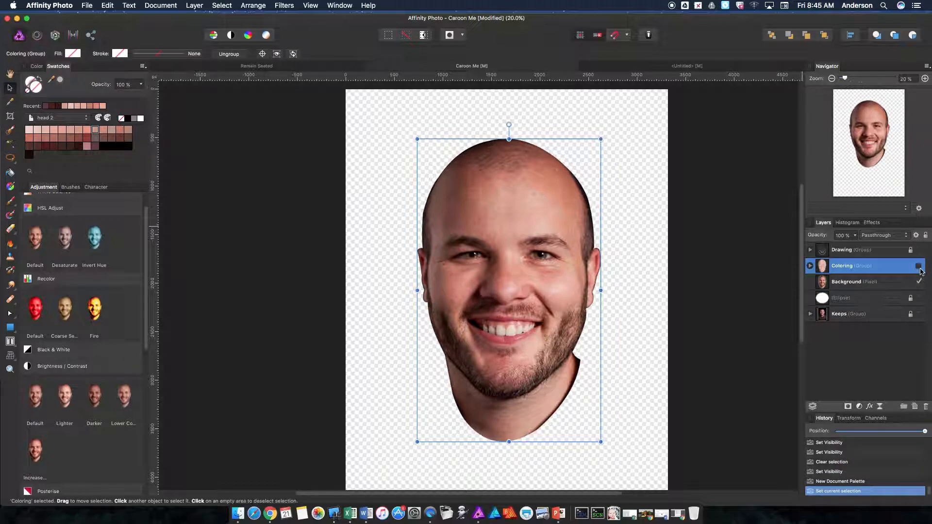
pyautogui.click(920, 267)
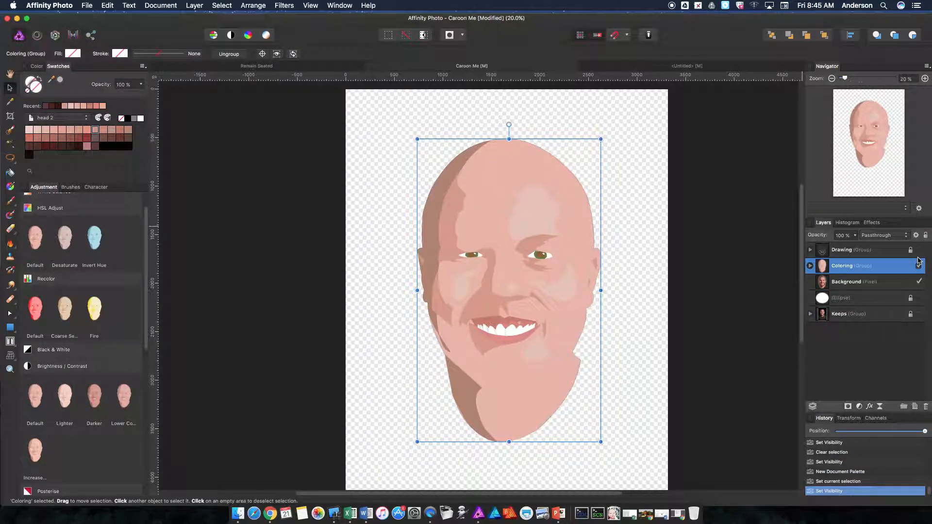
pyautogui.click(924, 250)
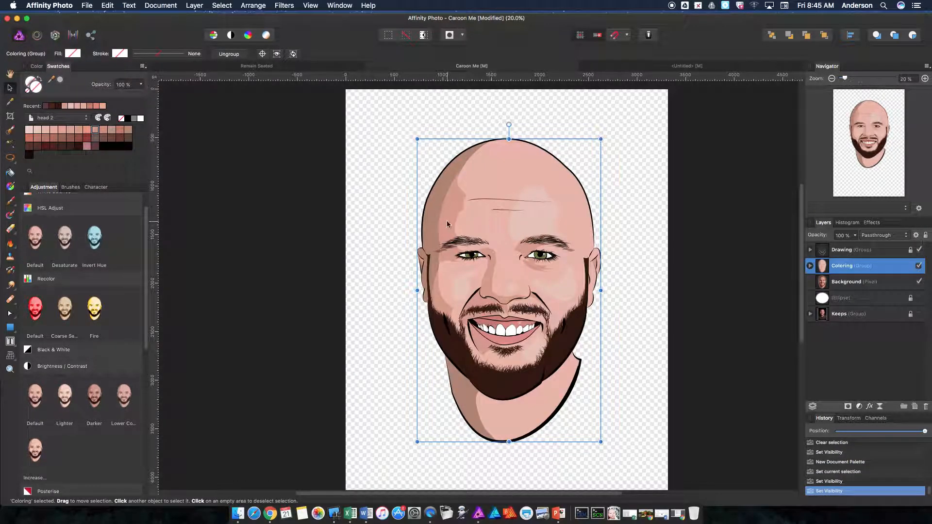
# Select the full-head curve in the Head Cutouts group inside Coloring, and toggle its visibility off and on to identify it.
pyautogui.click(810, 265)
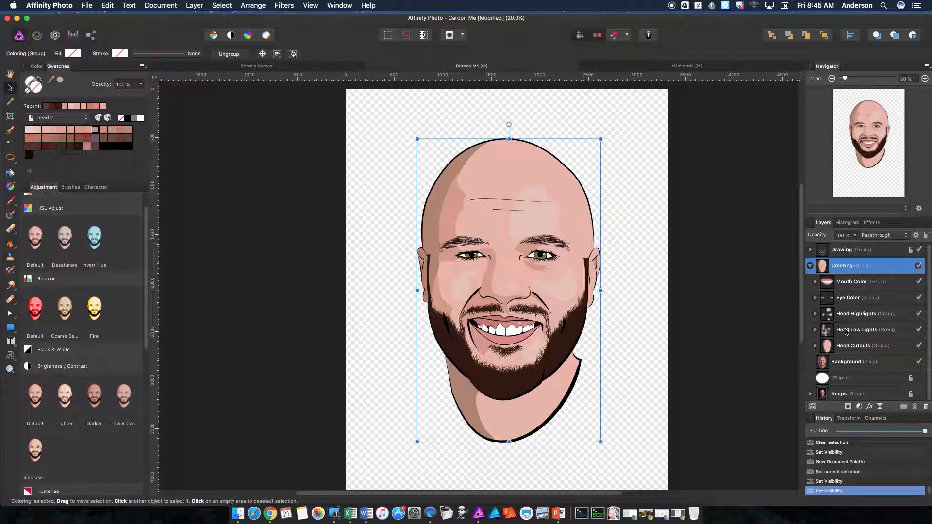
pyautogui.click(837, 348)
pyautogui.click(815, 346)
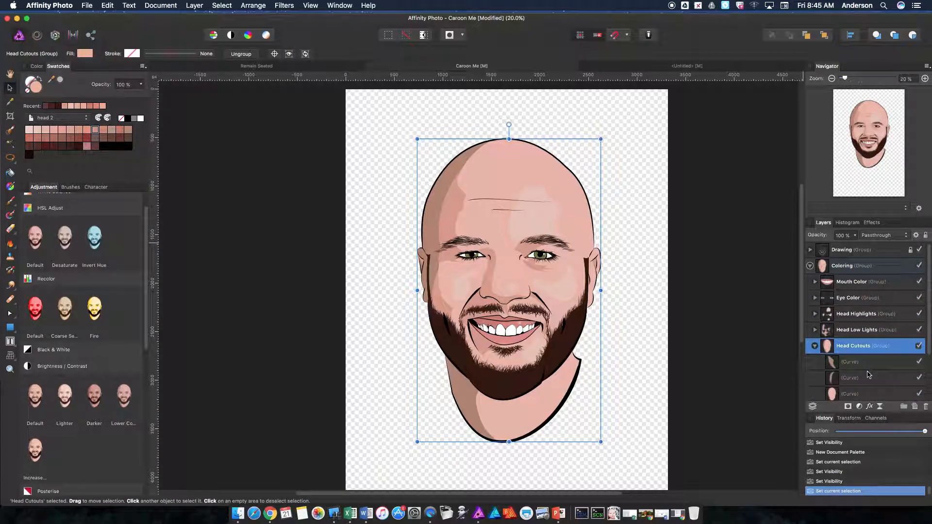
pyautogui.scroll(-1, 865, 377)
pyautogui.scroll(-1, 864, 377)
pyautogui.click(849, 359)
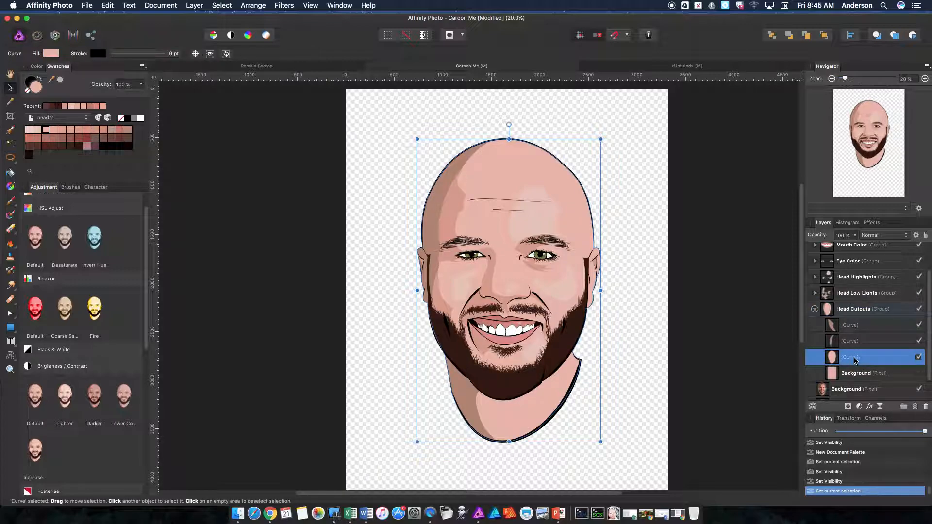
pyautogui.click(919, 358)
pyautogui.click(919, 358)
pyautogui.click(919, 358)
pyautogui.click(919, 358)
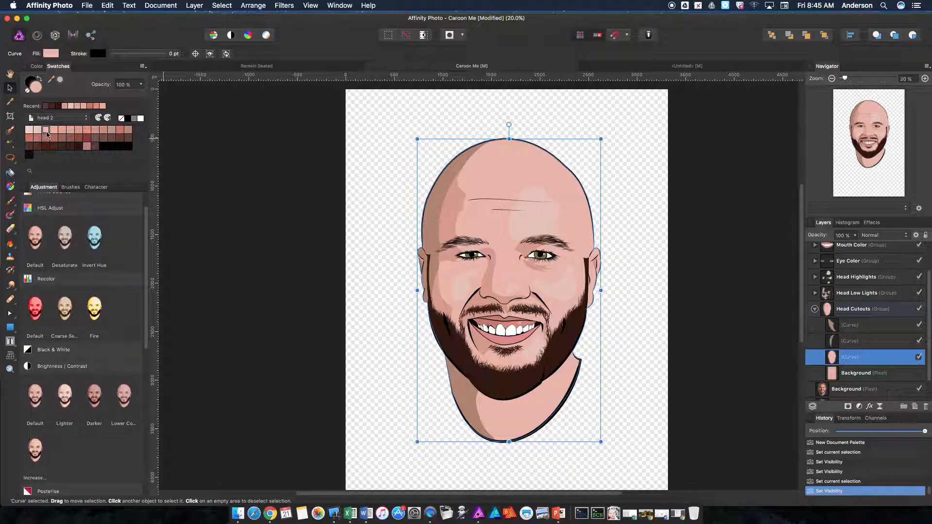
# Try the fourth, fifth and sixth palette swatches as the full-head curve's fill, and return it to the third swatch.
pyautogui.click(54, 130)
pyautogui.click(62, 130)
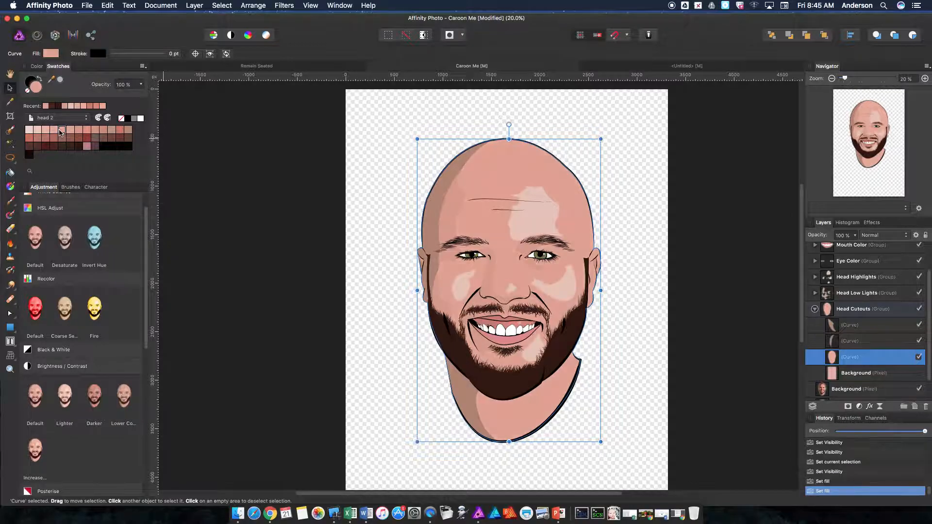
pyautogui.click(70, 130)
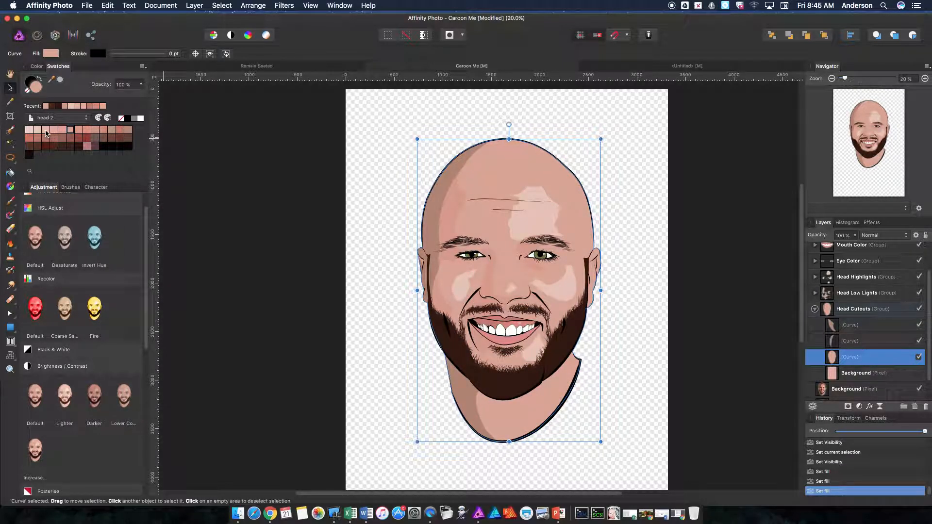
pyautogui.click(46, 131)
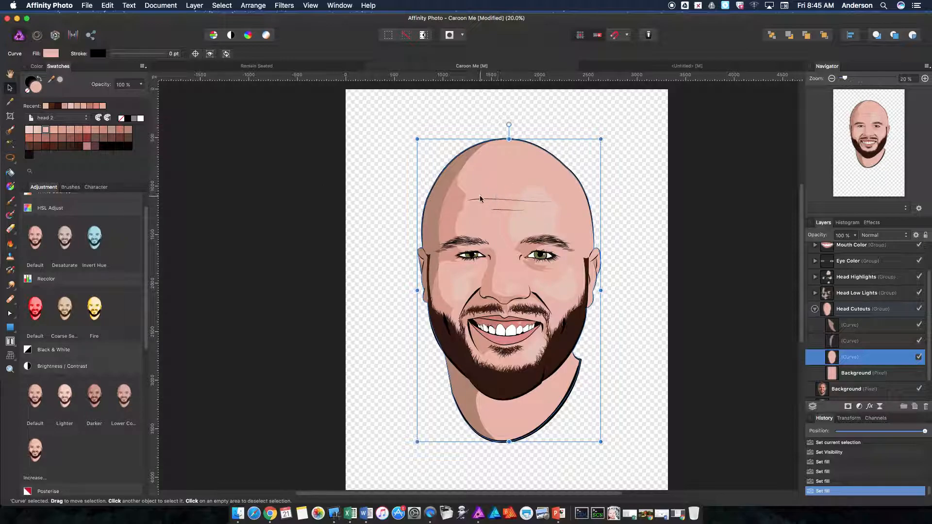